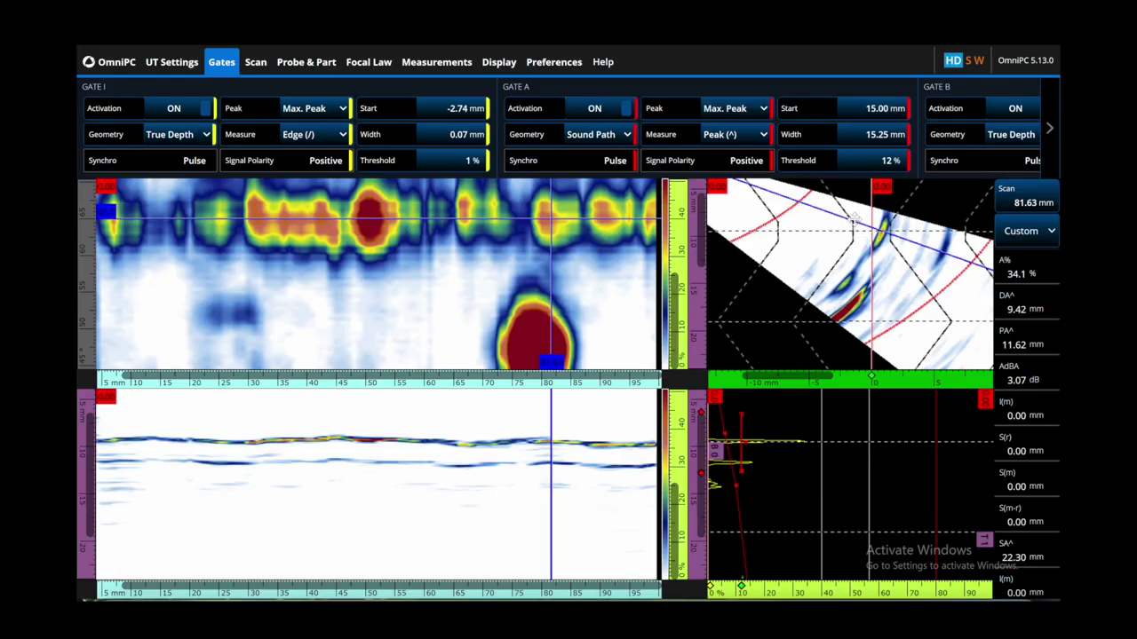
Lower the beam angle from 67° to 65.0° using the S-scan angle cursor.
{"action": "left_click_drag", "start_coordinate": [860, 206], "coordinate": [850, 268]}
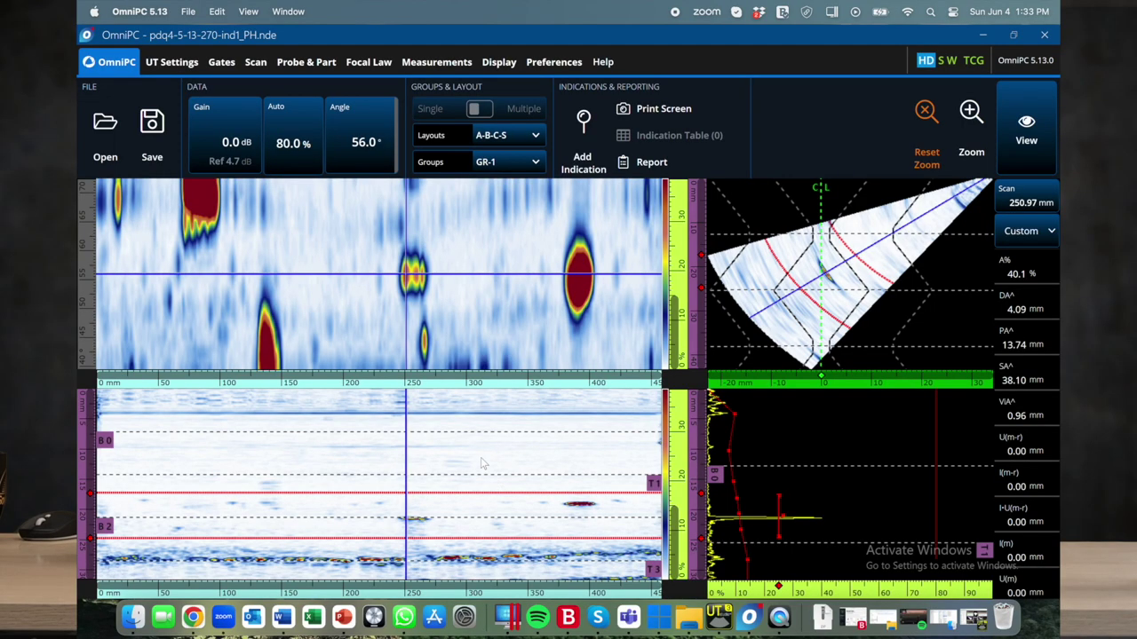
Toggle Activate Merged B-Scan on the lower B-scan off and back on, ending merged.
{"action": "right_click", "coordinate": [483, 463]}
{"action": "left_click", "coordinate": [490, 457]}
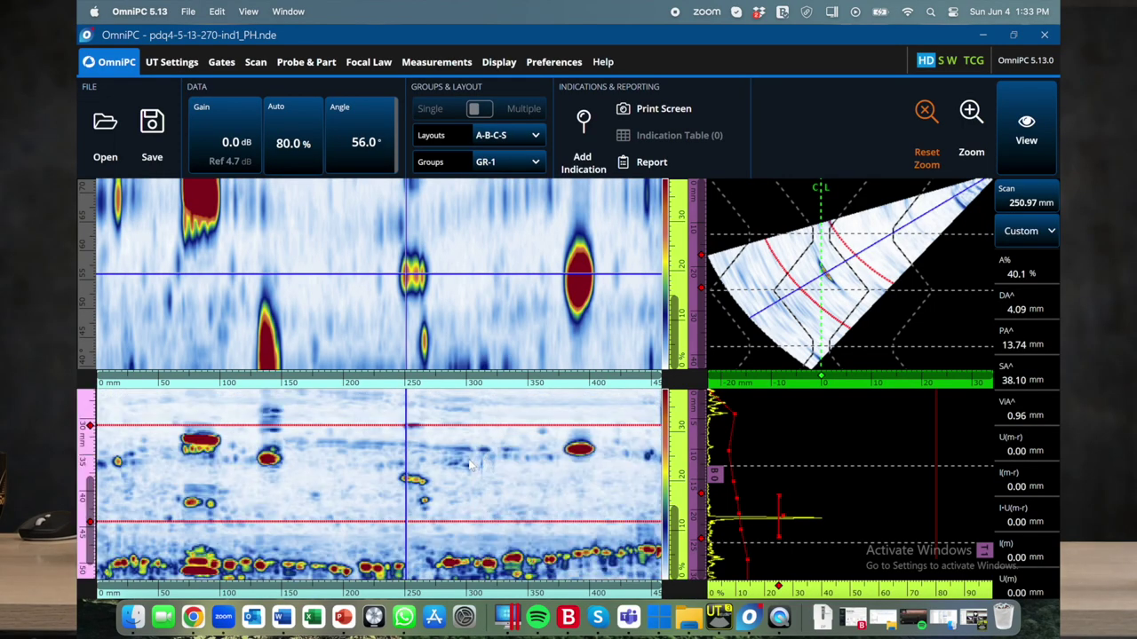
{"action": "right_click", "coordinate": [471, 465]}
{"action": "left_click", "coordinate": [487, 470]}
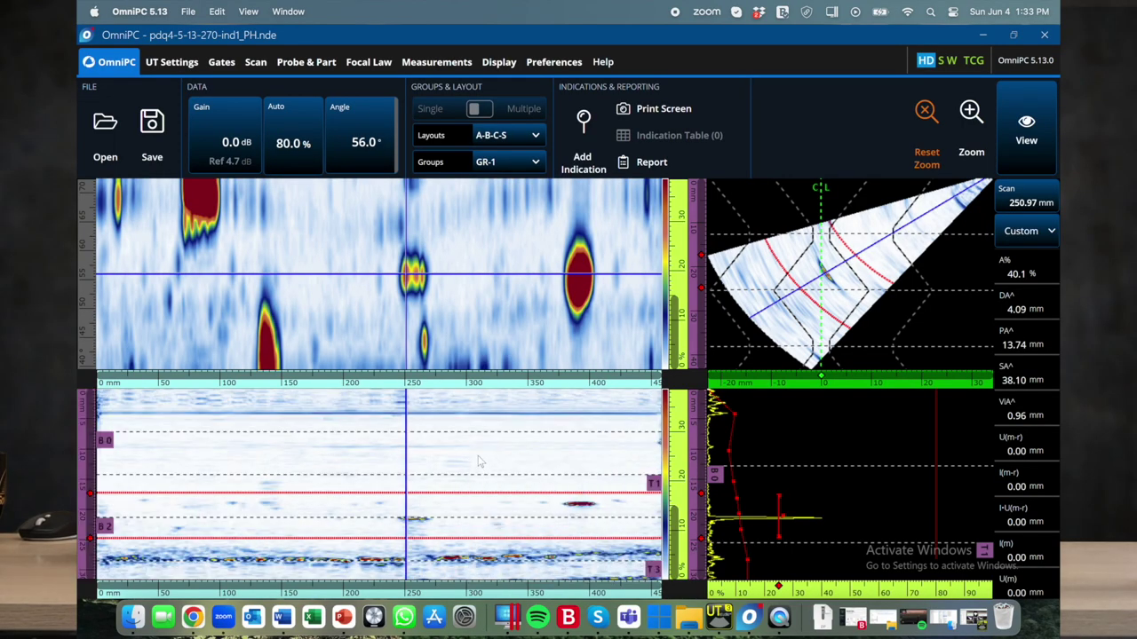
{"action": "right_click", "coordinate": [477, 461]}
{"action": "left_click", "coordinate": [494, 465]}
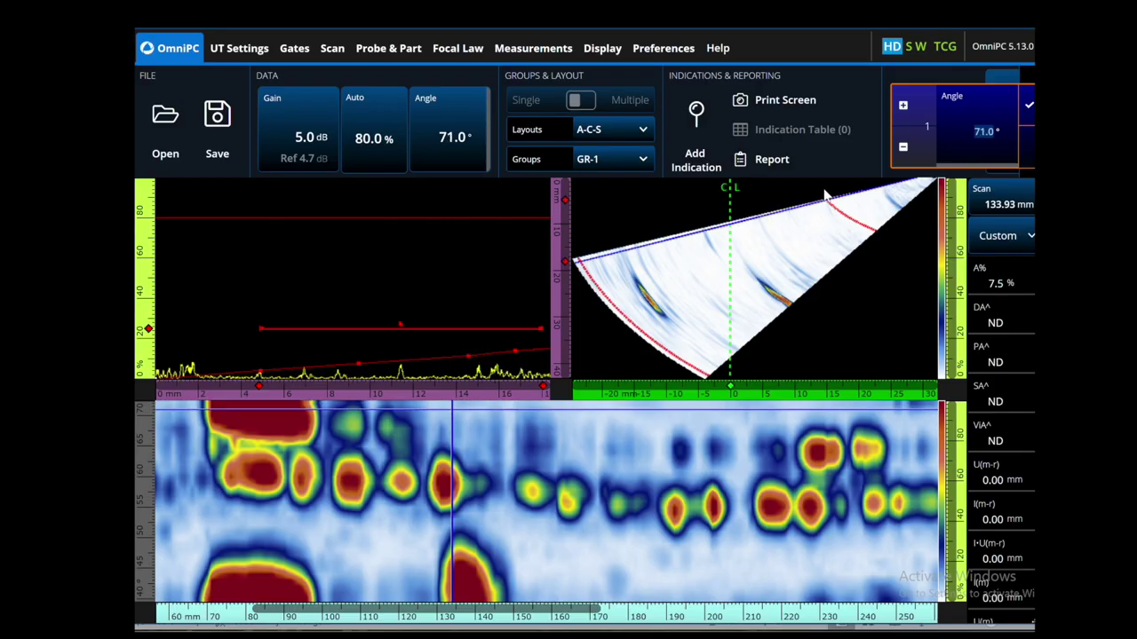
Step the sectorial angle down from 71.0° to 43.0° in the Angle field.
{"action": "scroll", "coordinate": [824, 195], "scroll_direction": "down", "scroll_amount": 3}
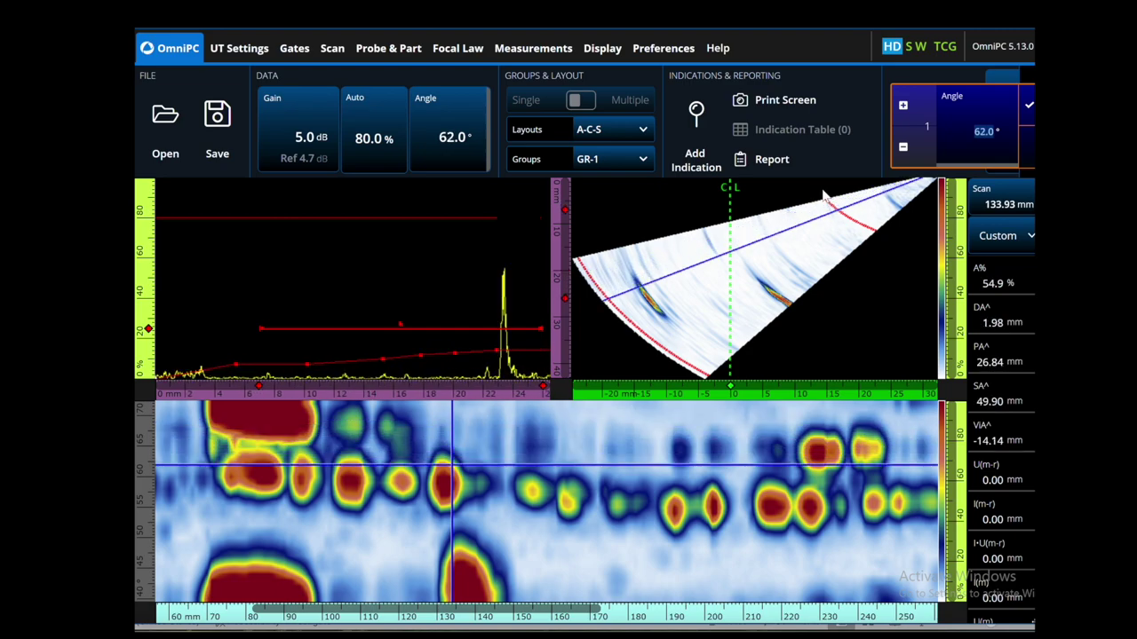
{"action": "scroll", "coordinate": [825, 195], "scroll_direction": "down", "scroll_amount": 10}
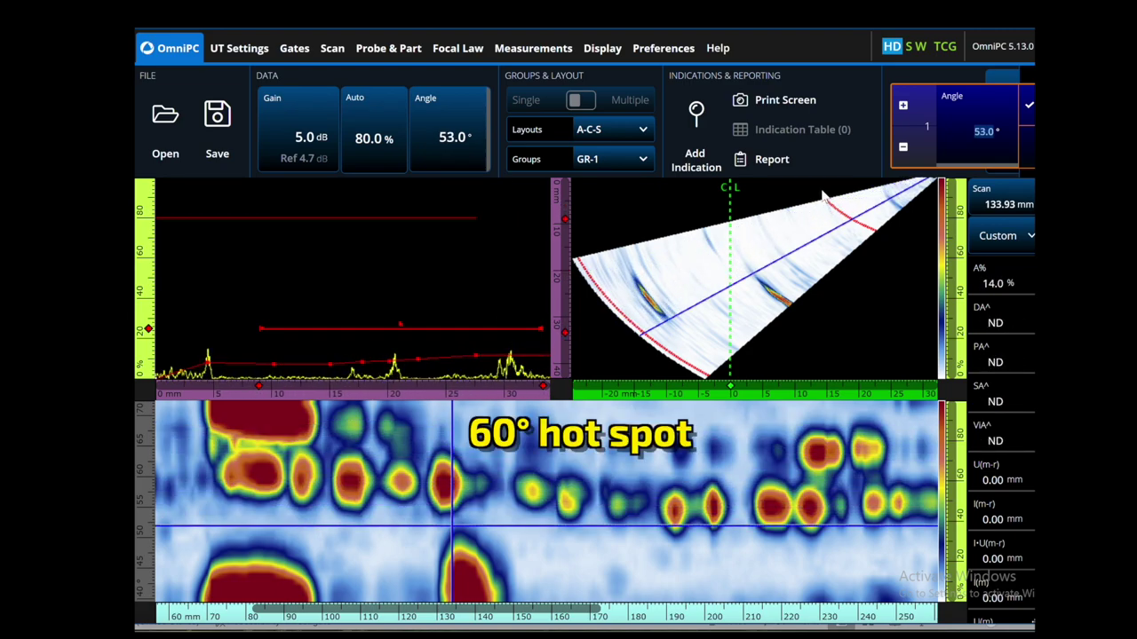
{"action": "scroll", "coordinate": [824, 195], "scroll_direction": "down", "scroll_amount": 2}
{"action": "scroll", "coordinate": [824, 195], "scroll_direction": "down", "scroll_amount": 3}
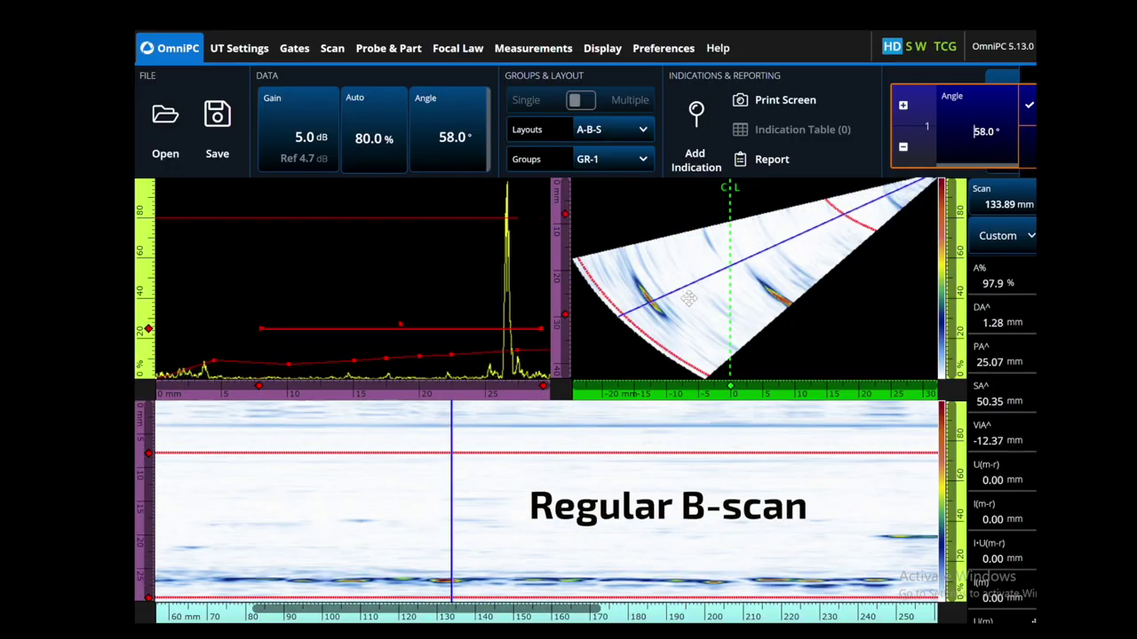
Sweep the angle to 65°, show the merged colour B-scan, and set gate width to 13.32 mm.
{"action": "left_click_drag", "start_coordinate": [689, 299], "coordinate": [646, 252]}
{"action": "right_click", "coordinate": [643, 487]}
{"action": "left_click", "coordinate": [664, 502]}
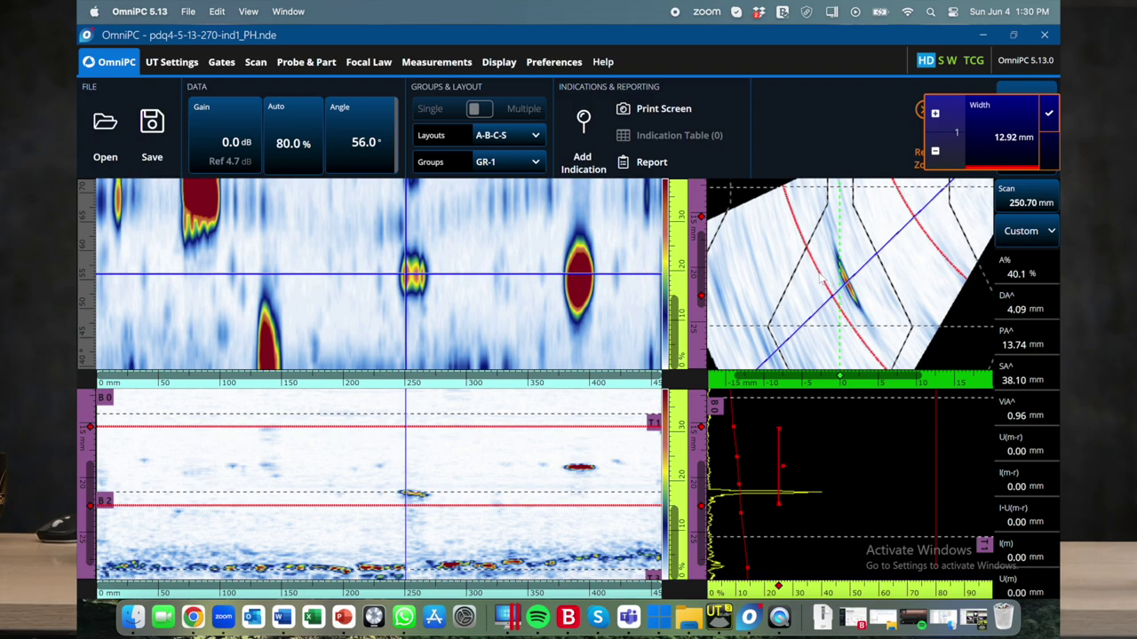
{"action": "scroll", "coordinate": [1013, 136], "scroll_direction": "up", "scroll_amount": 3}
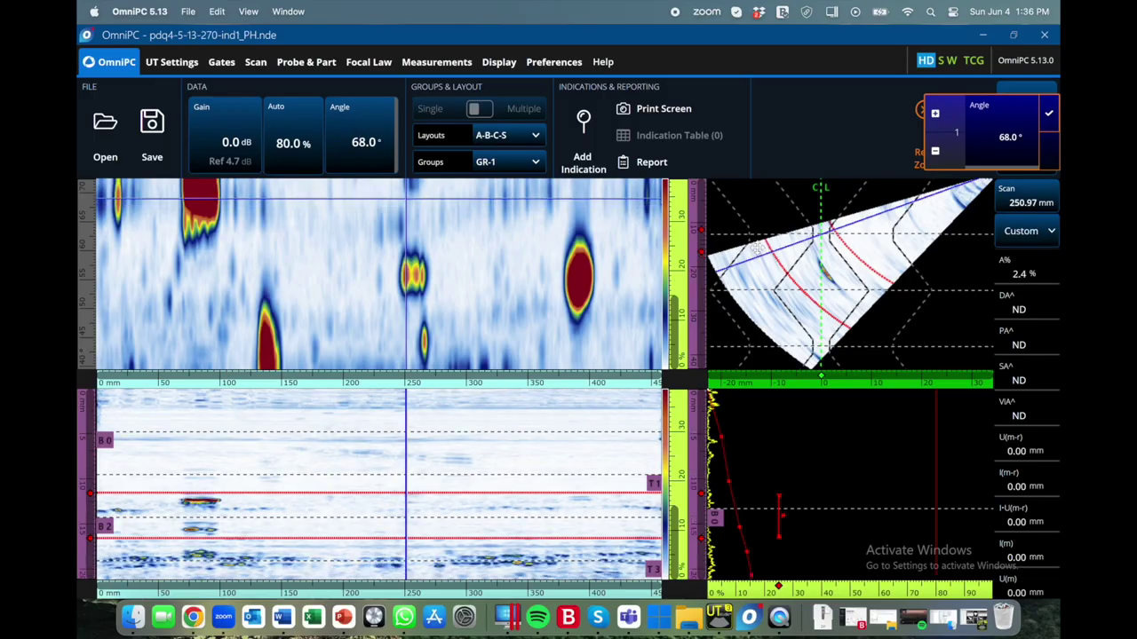
Sweep the sector angle back and forth between 40° and 65°.
{"action": "scroll", "coordinate": [793, 322], "scroll_direction": "down", "scroll_amount": 20}
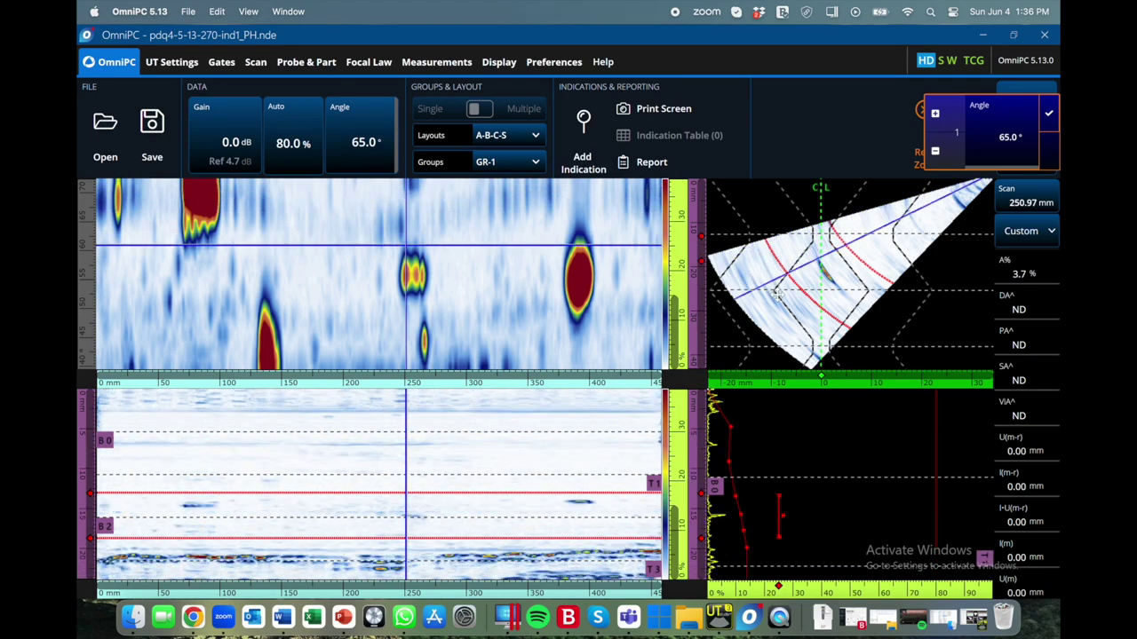
{"action": "scroll", "coordinate": [794, 321], "scroll_direction": "down", "scroll_amount": 20}
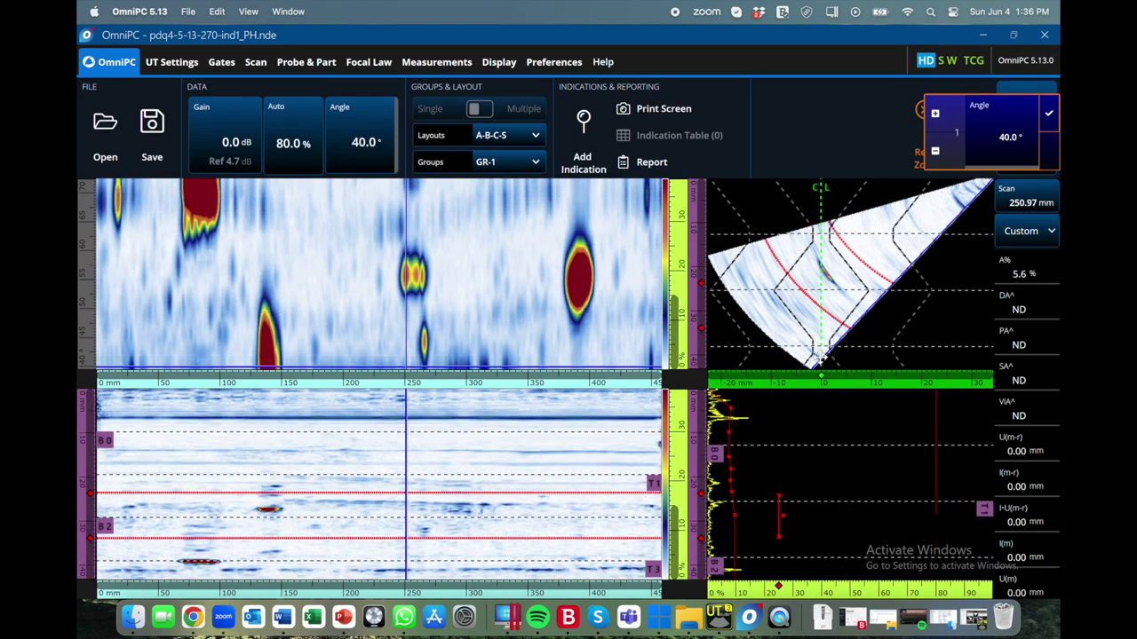
{"action": "scroll", "coordinate": [822, 360], "scroll_direction": "up", "scroll_amount": 16}
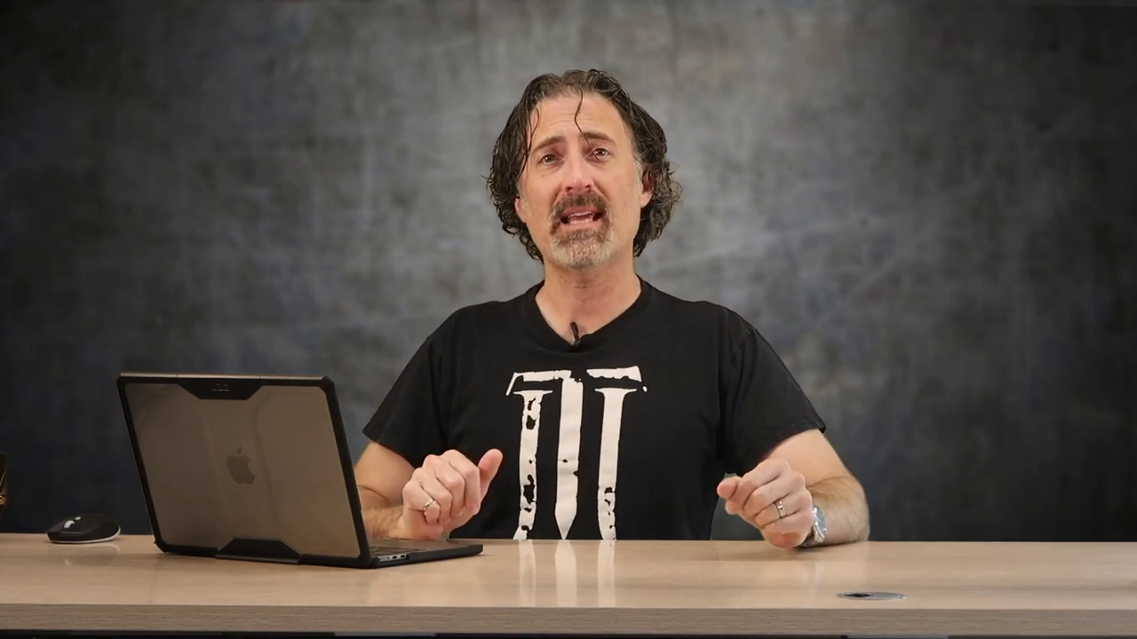
{"action": "scroll", "coordinate": [769, 282], "scroll_direction": "down", "scroll_amount": 6}
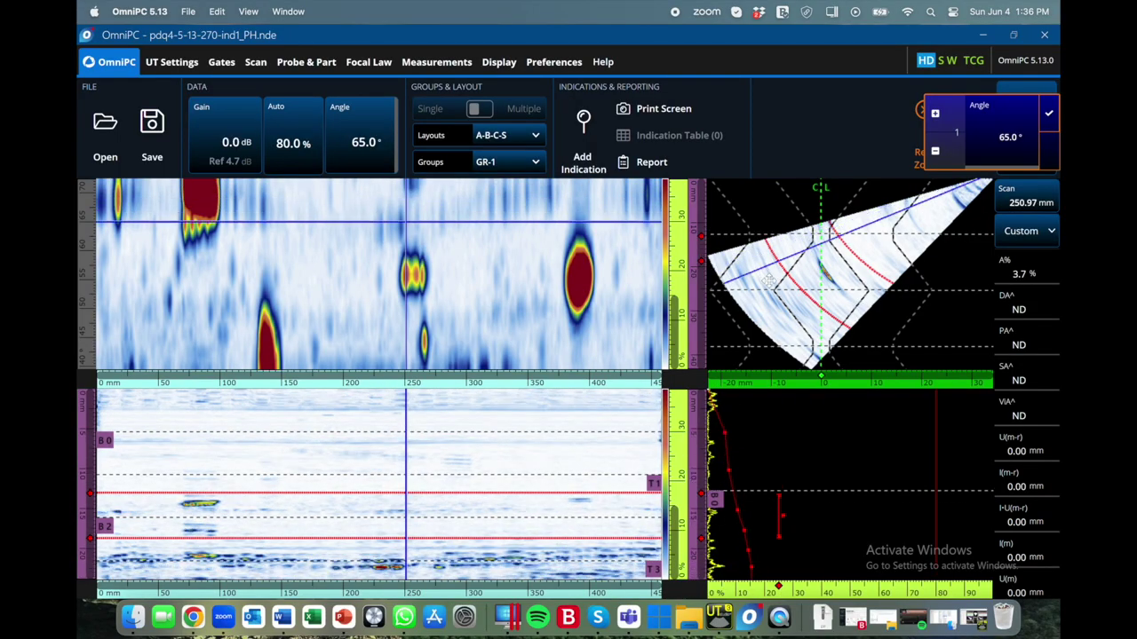
{"action": "scroll", "coordinate": [769, 282], "scroll_direction": "down", "scroll_amount": 20}
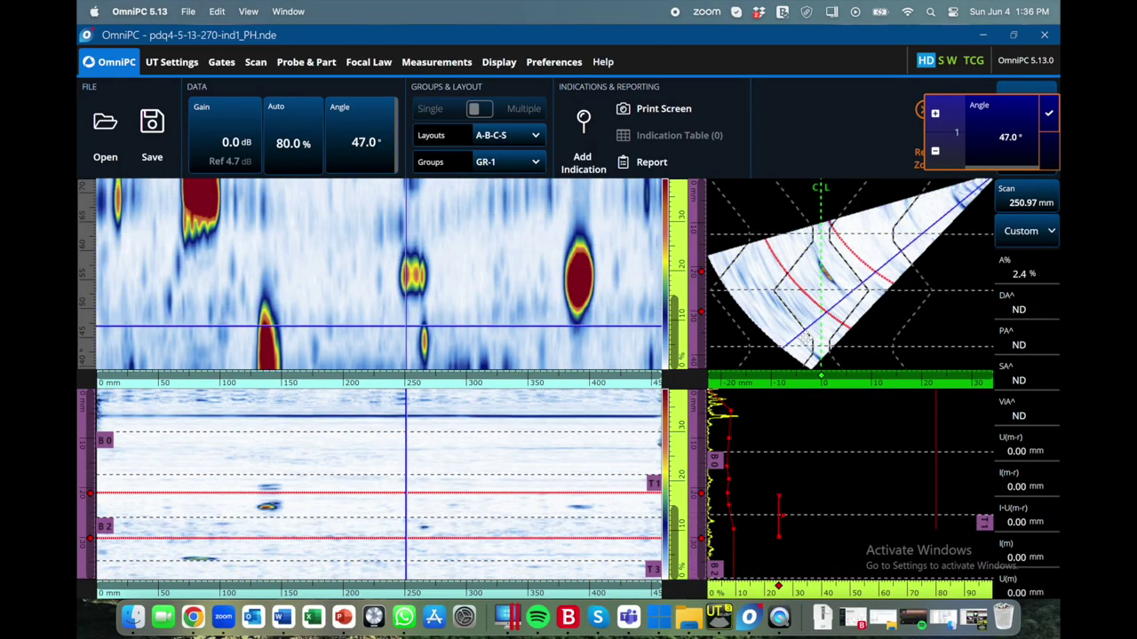
{"action": "scroll", "coordinate": [836, 369], "scroll_direction": "up", "scroll_amount": 16}
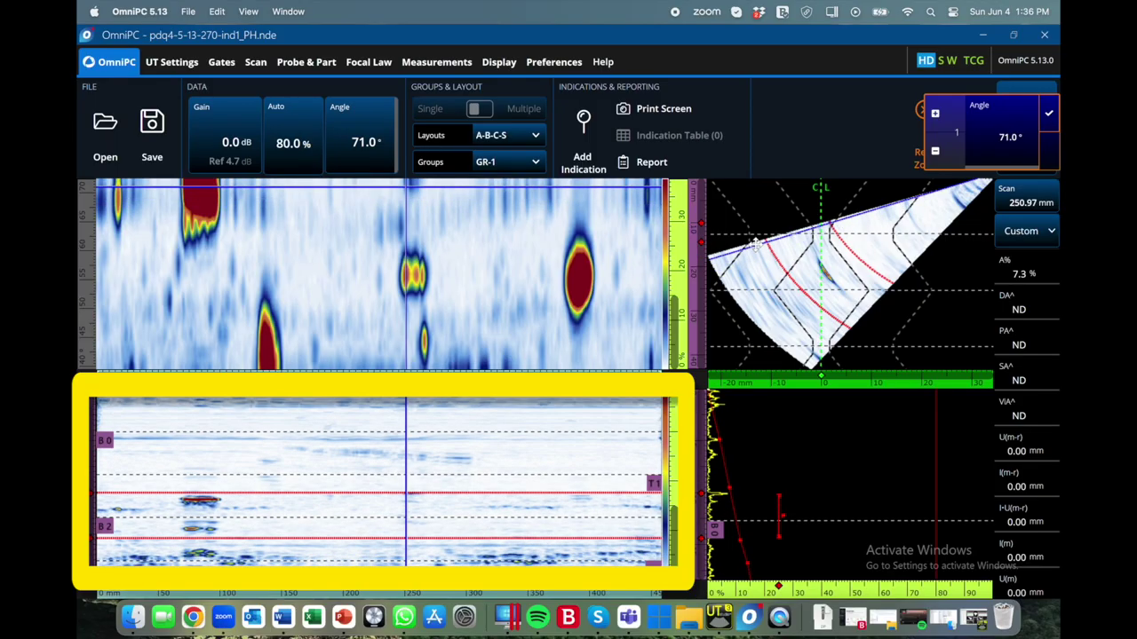
{"action": "scroll", "coordinate": [802, 331], "scroll_direction": "down", "scroll_amount": 6}
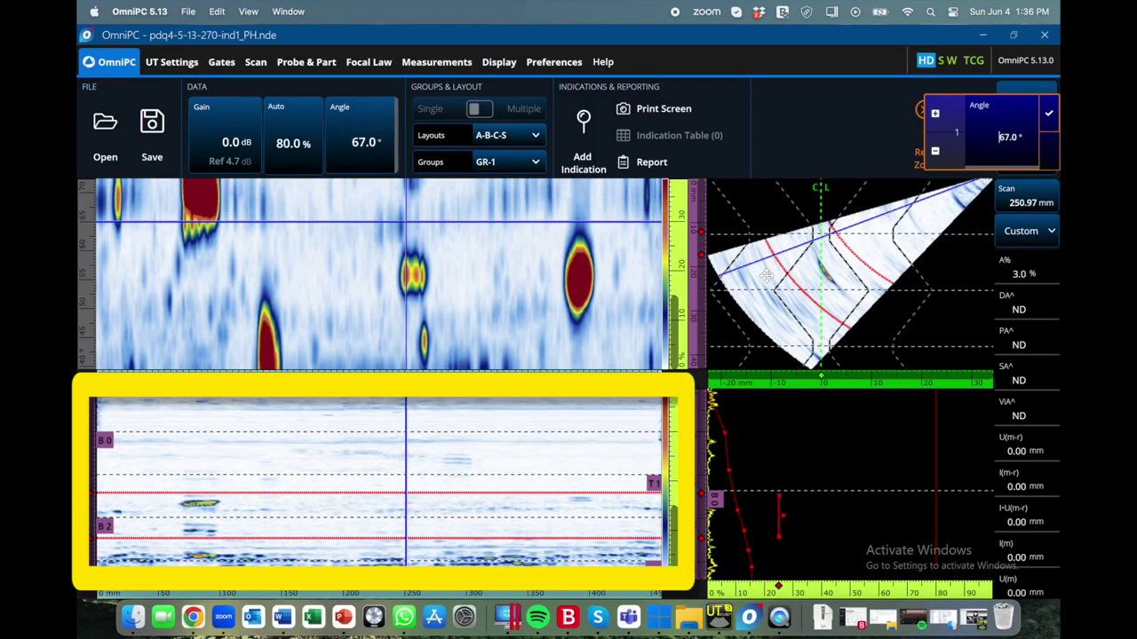
{"action": "scroll", "coordinate": [802, 331], "scroll_direction": "down", "scroll_amount": 20}
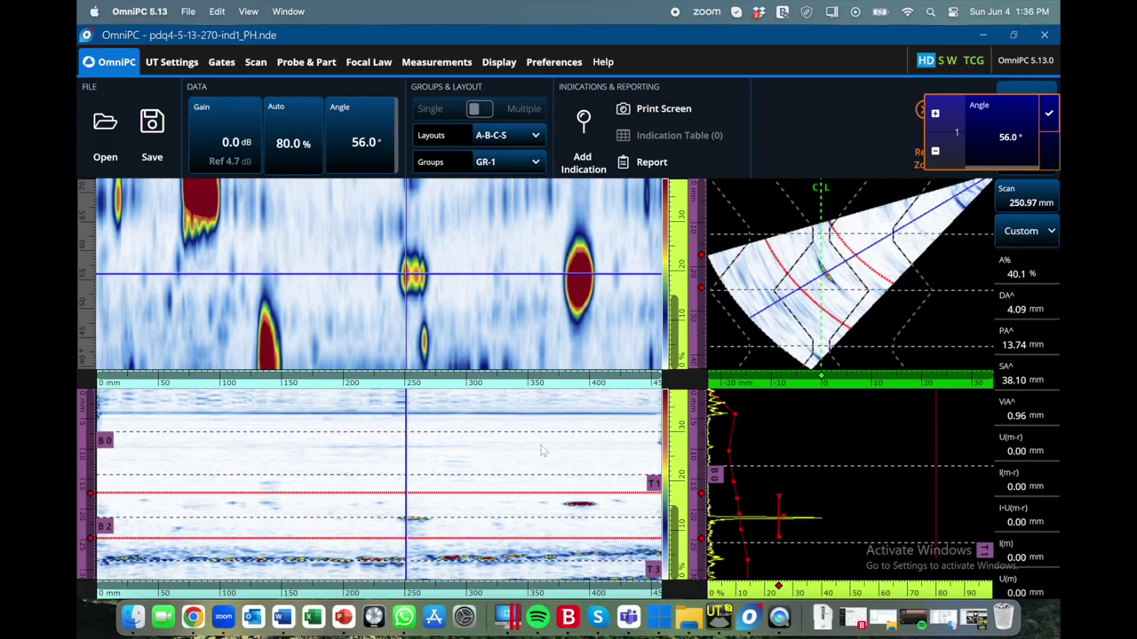
Turn on the merged B-scan in the lower view and settle the angle at 60.0°.
{"action": "right_click", "coordinate": [544, 451]}
{"action": "left_click", "coordinate": [573, 455]}
{"action": "scroll", "coordinate": [758, 304], "scroll_direction": "up", "scroll_amount": 7}
{"action": "scroll", "coordinate": [772, 324], "scroll_direction": "down", "scroll_amount": 13}
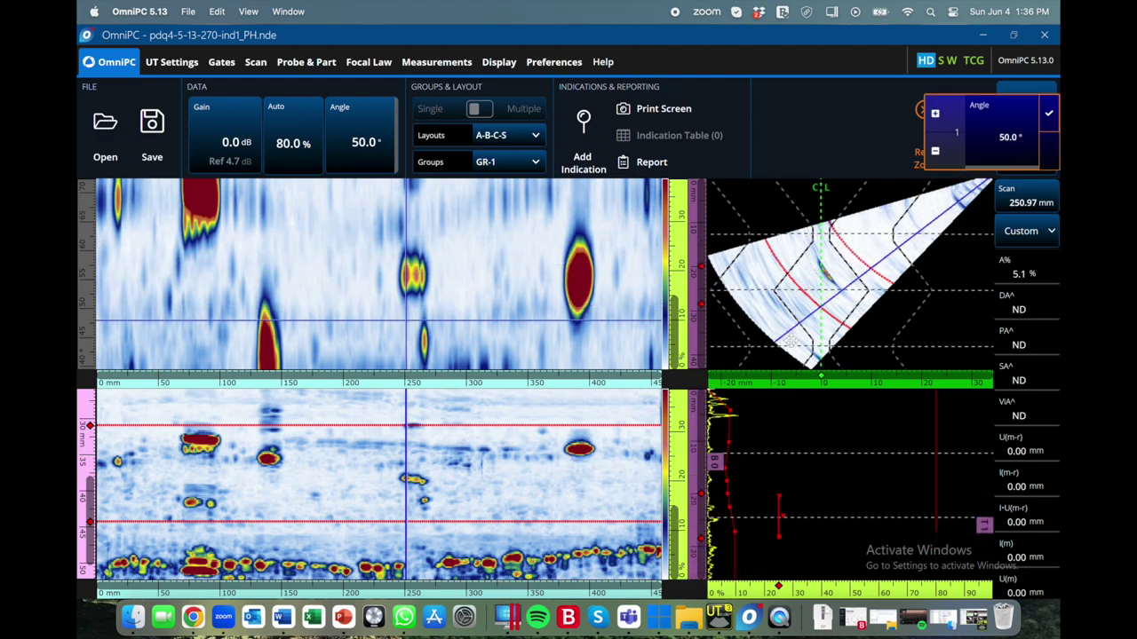
{"action": "scroll", "coordinate": [783, 325], "scroll_direction": "up", "scroll_amount": 12}
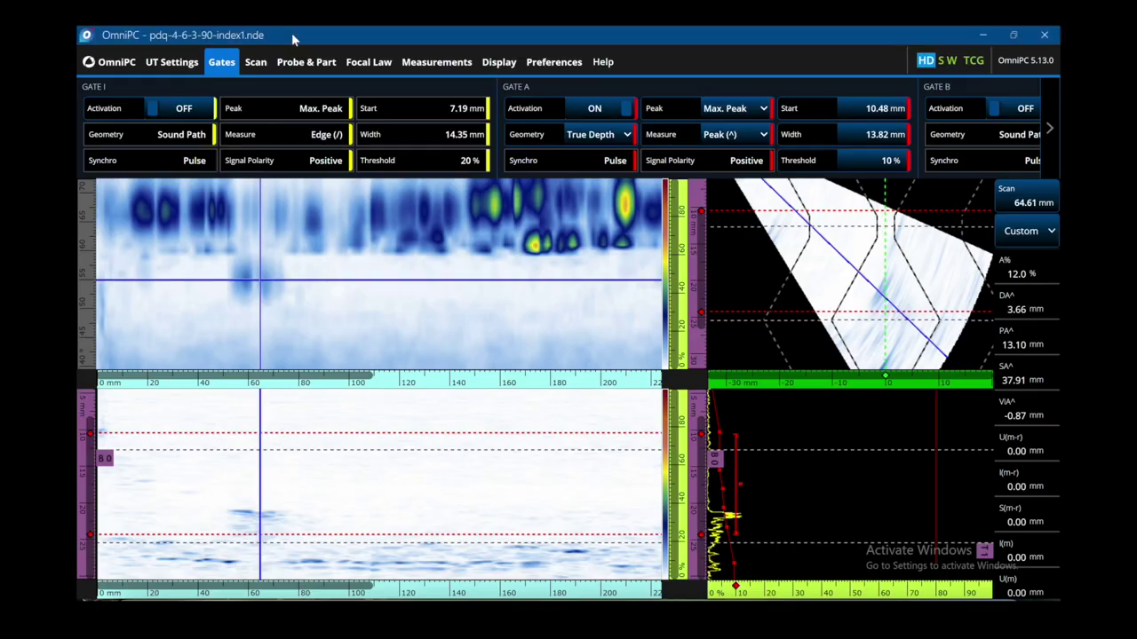
Saturate the upper scan view's colour palette so indications show in red and yellow.
{"action": "left_click_drag", "start_coordinate": [679, 186], "coordinate": [687, 342]}
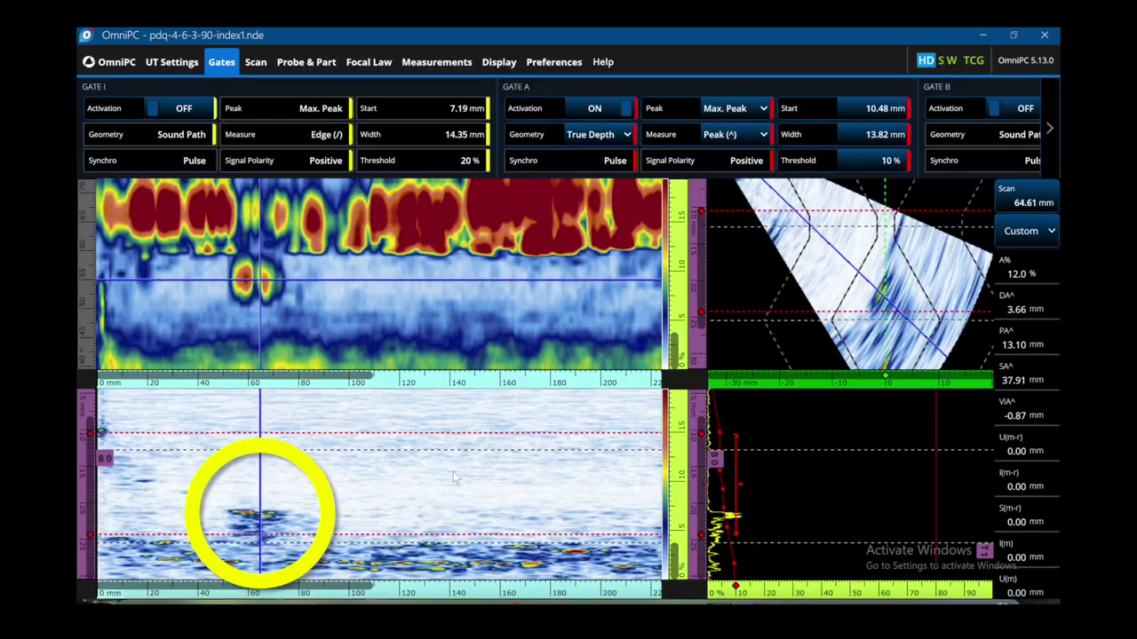
Switch the B-scan to merged view and move the scan position to 311.44 mm.
{"action": "right_click", "coordinate": [457, 476]}
{"action": "left_click", "coordinate": [468, 482]}
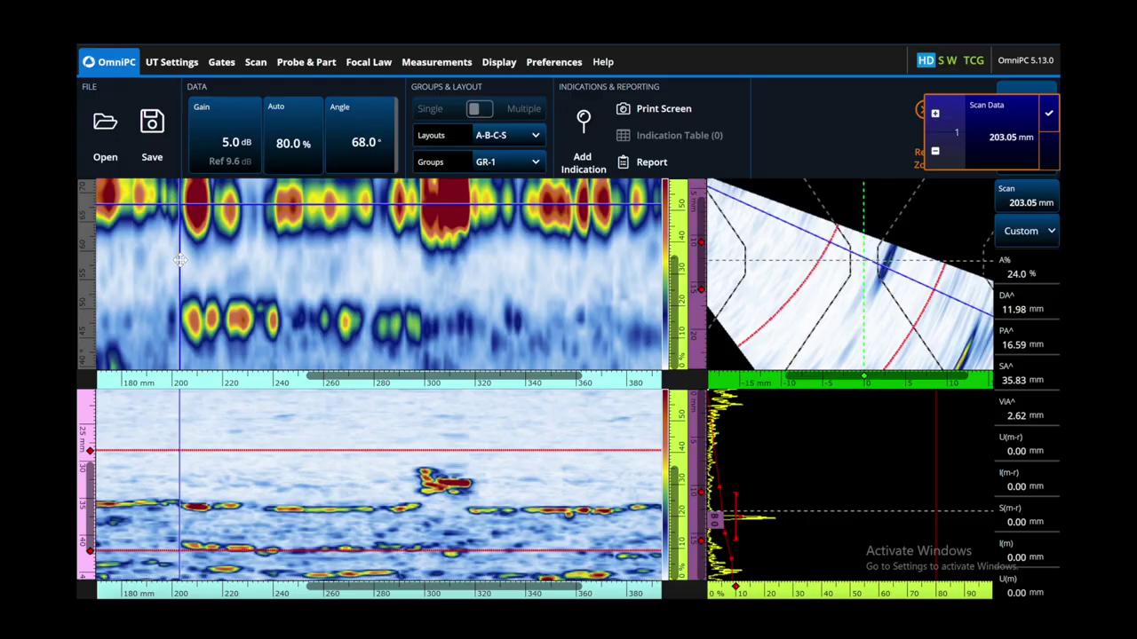
{"action": "mouse_move", "coordinate": [204, 262]}
{"action": "left_mouse_down"}
{"action": "mouse_move", "coordinate": [472, 268]}
{"action": "mouse_move", "coordinate": [424, 268]}
{"action": "mouse_move", "coordinate": [454, 264]}
{"action": "left_mouse_up"}
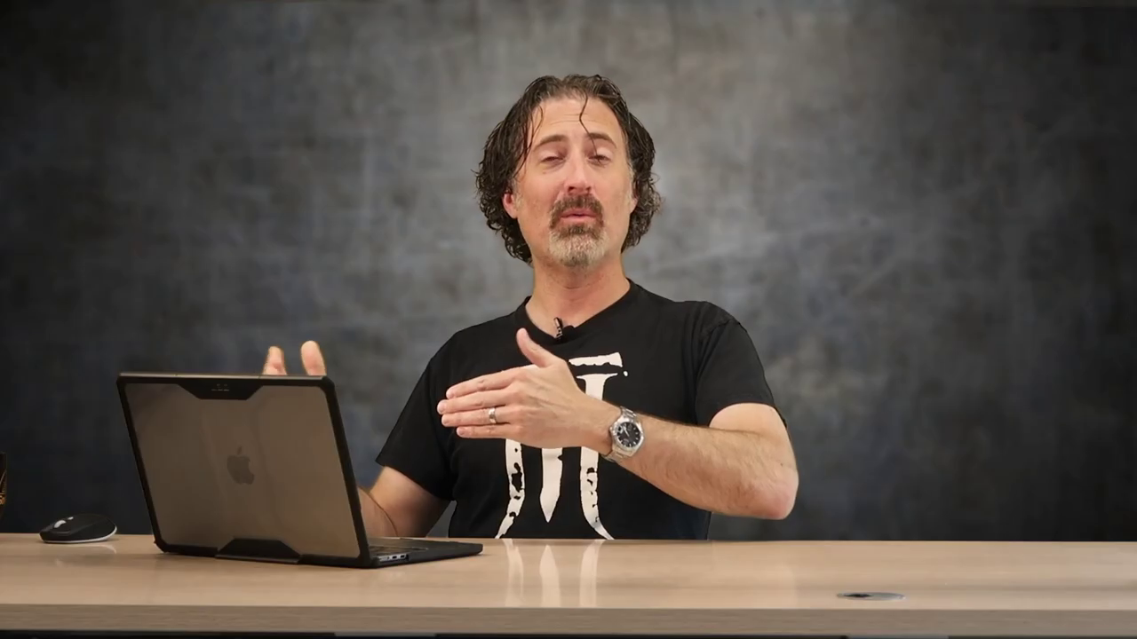